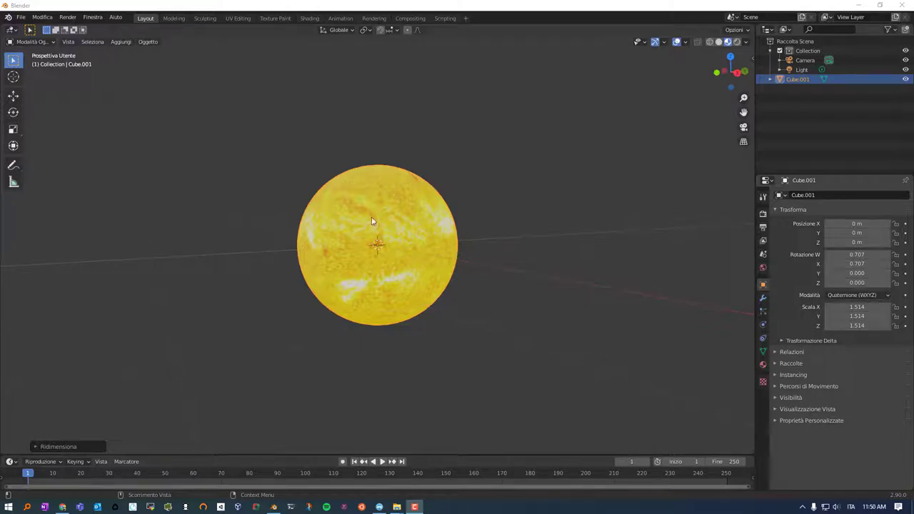
- Orbit around the sun and raise the viewport/timeline border to enlarge the timeline
mouse_move(372, 221)
middle_down()
mouse_move(404, 252)
mouse_move(415, 207)
mouse_move(347, 221)
mouse_move(331, 248)
middle_up()
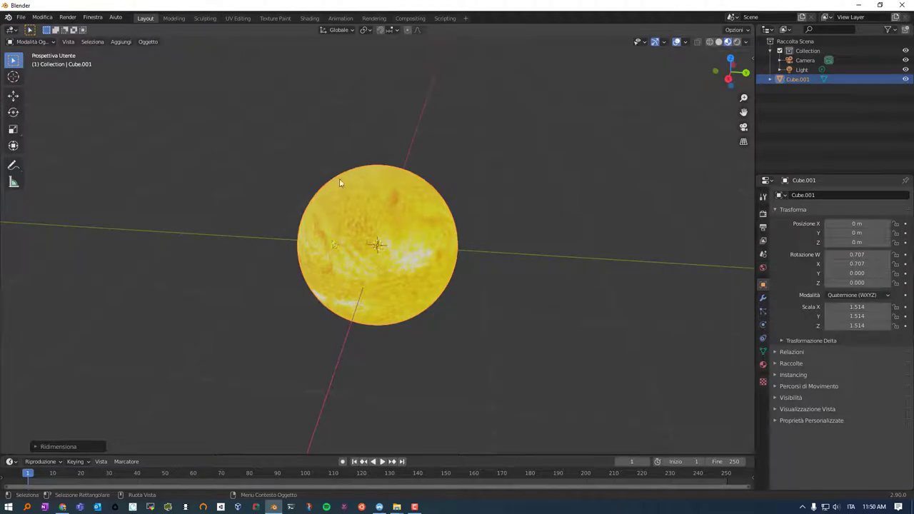
mouse_move(380, 248)
middle_down()
mouse_move(381, 231)
mouse_move(378, 250)
middle_up()
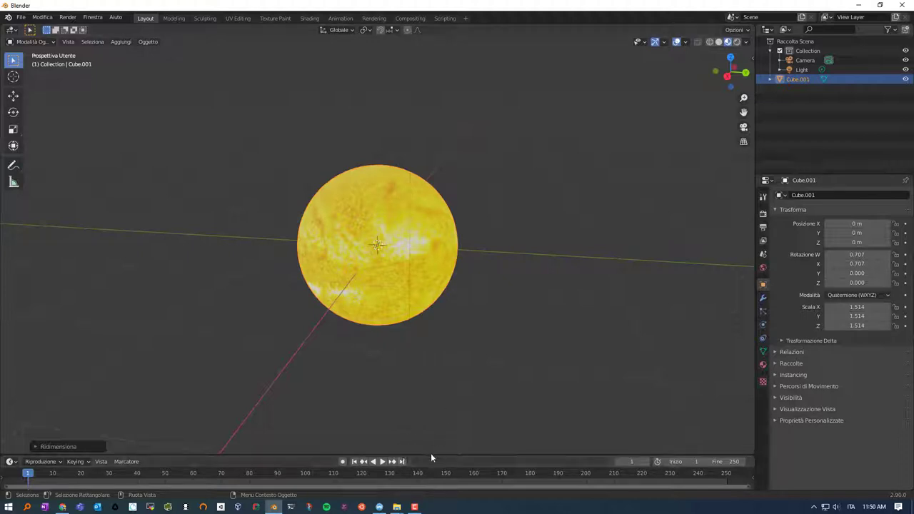
drag(431, 455, 430, 415)
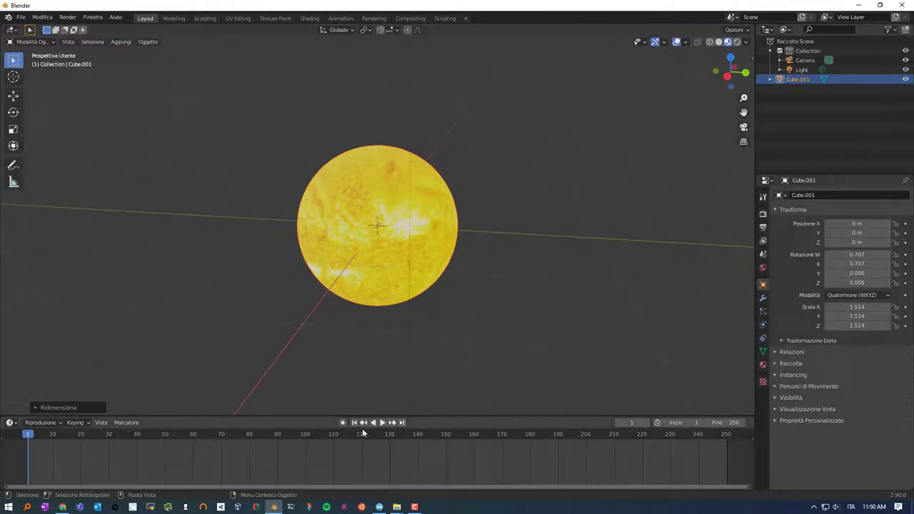
- Open the Animation workspace with Material Preview shading in both the main and camera viewports
click(340, 18)
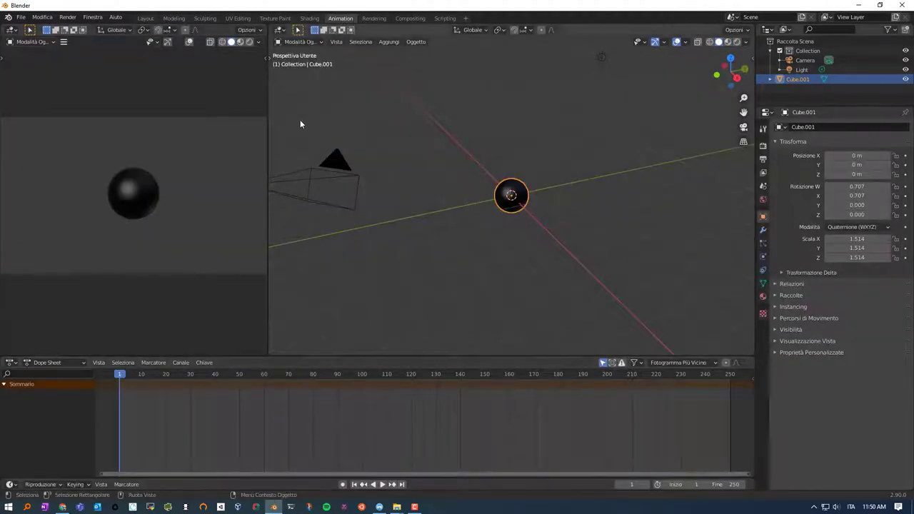
click(728, 42)
scroll(503, 205, up, 3)
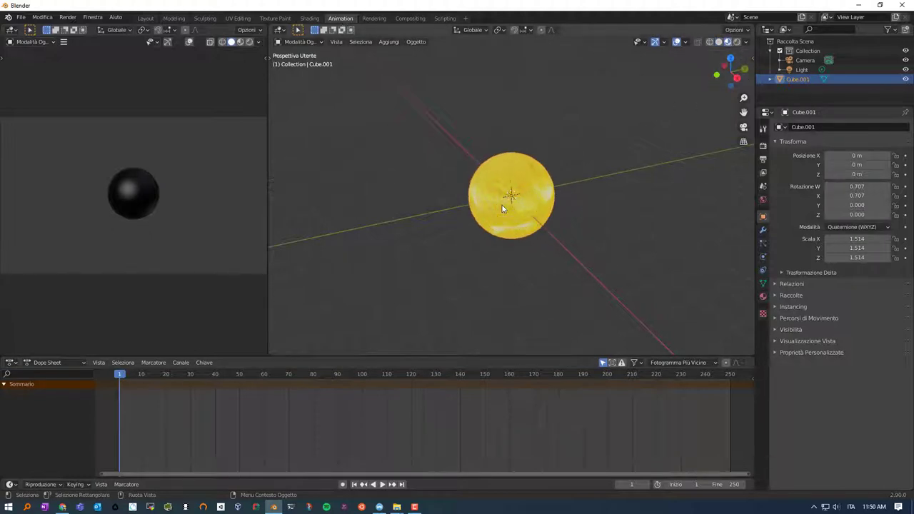
scroll(503, 205, up, 2)
click(240, 42)
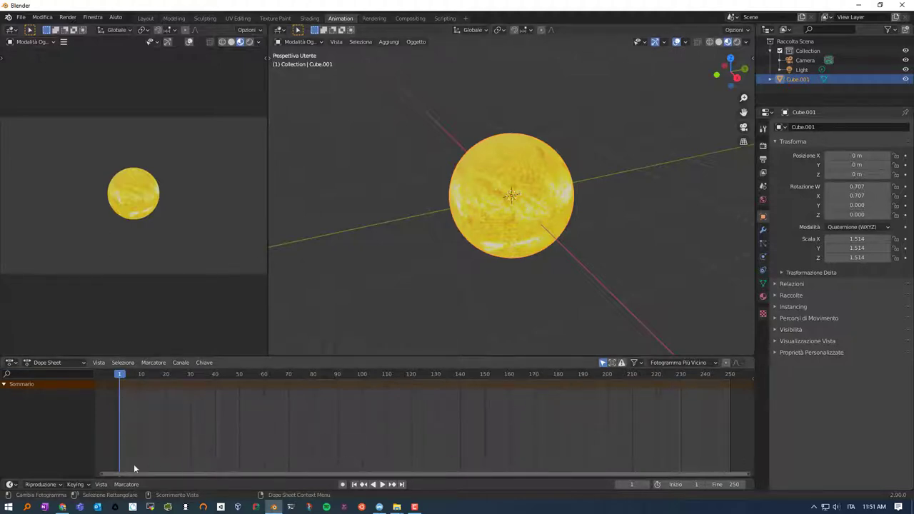
click(14, 487)
click(41, 485)
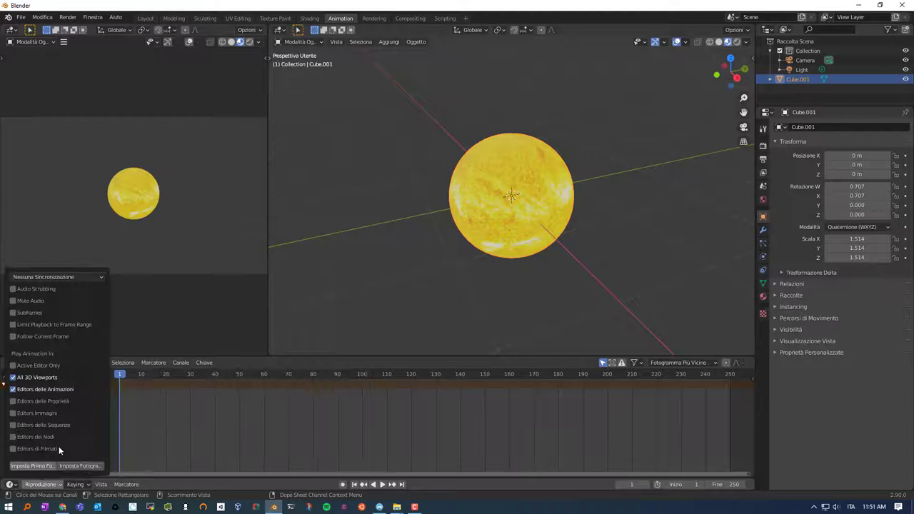
click(11, 486)
click(10, 486)
click(11, 486)
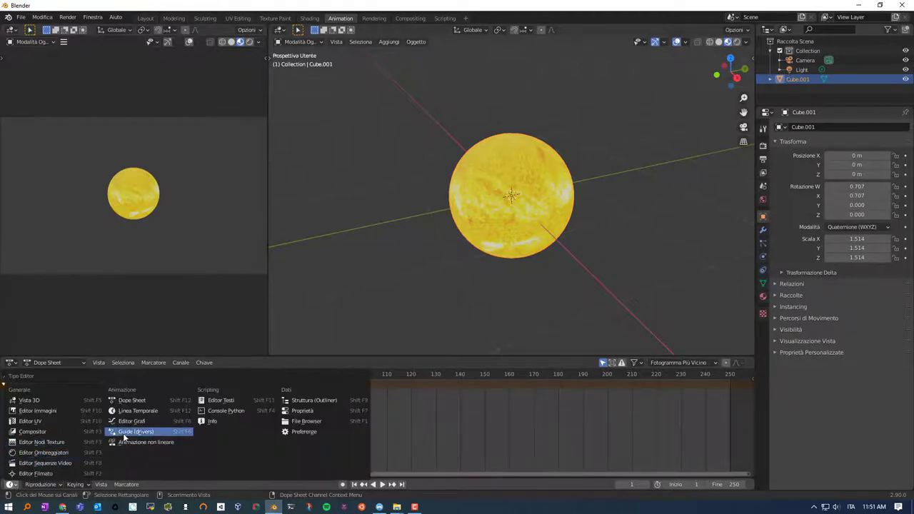
click(139, 411)
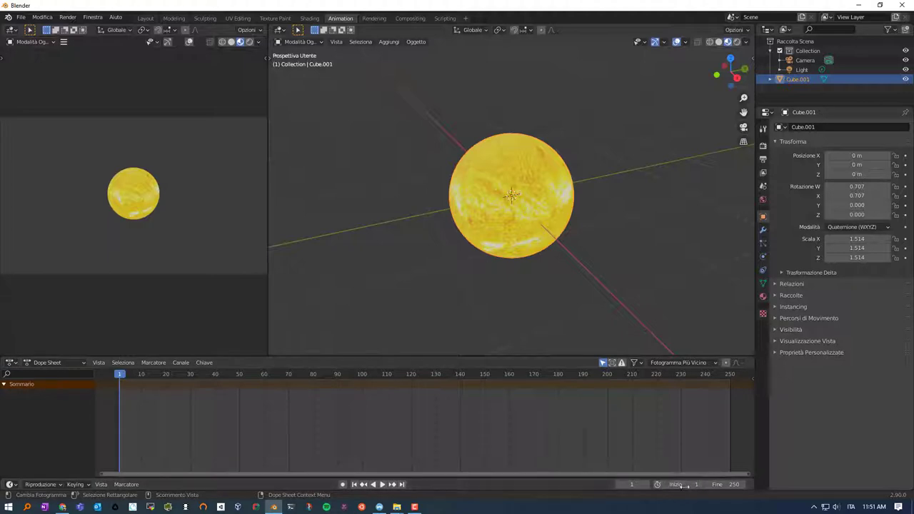
- Set the animation's End frame to 100
click(725, 485)
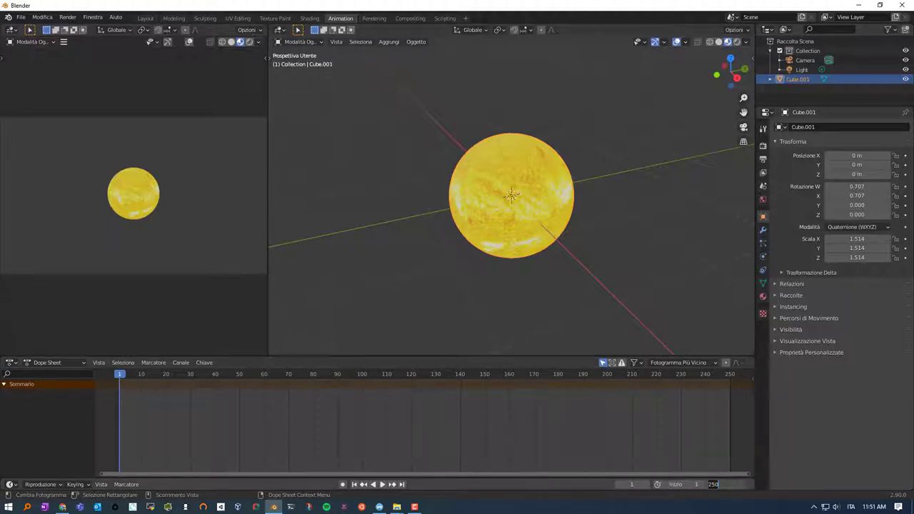
text(100)
key(Return)
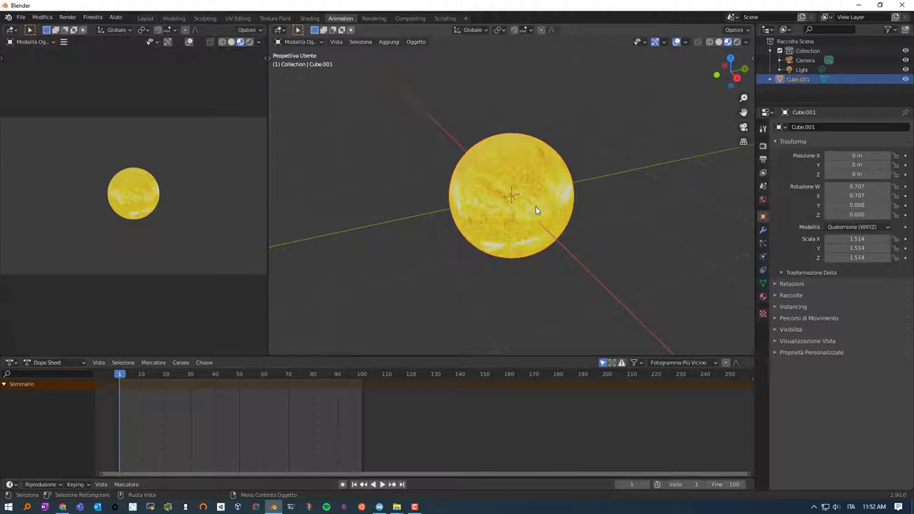
key(i)
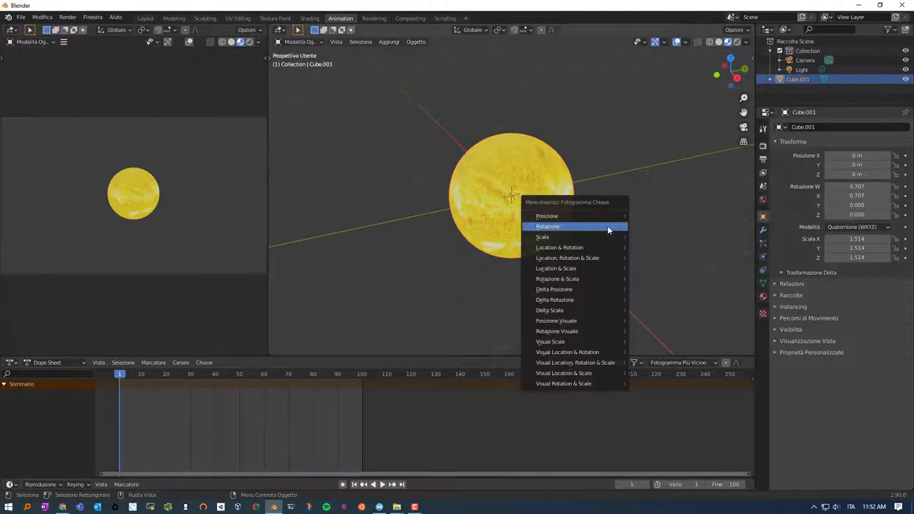
click(602, 227)
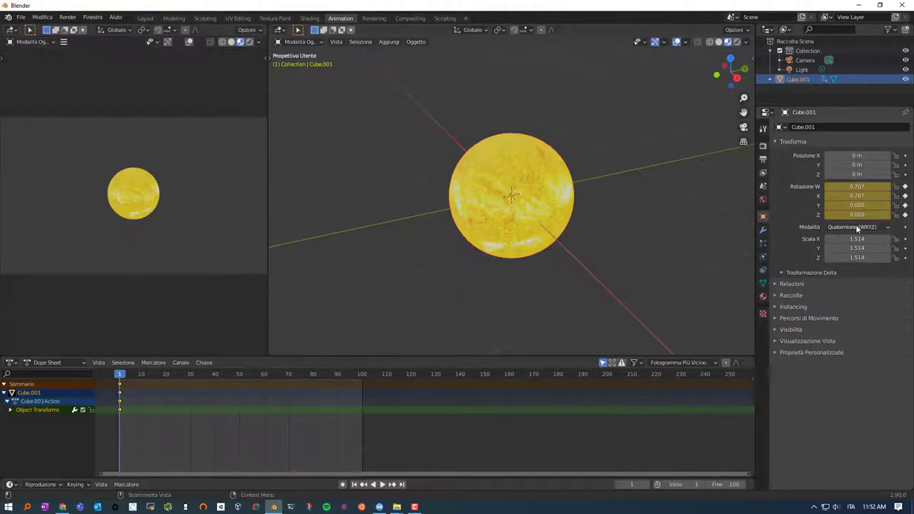
click(888, 229)
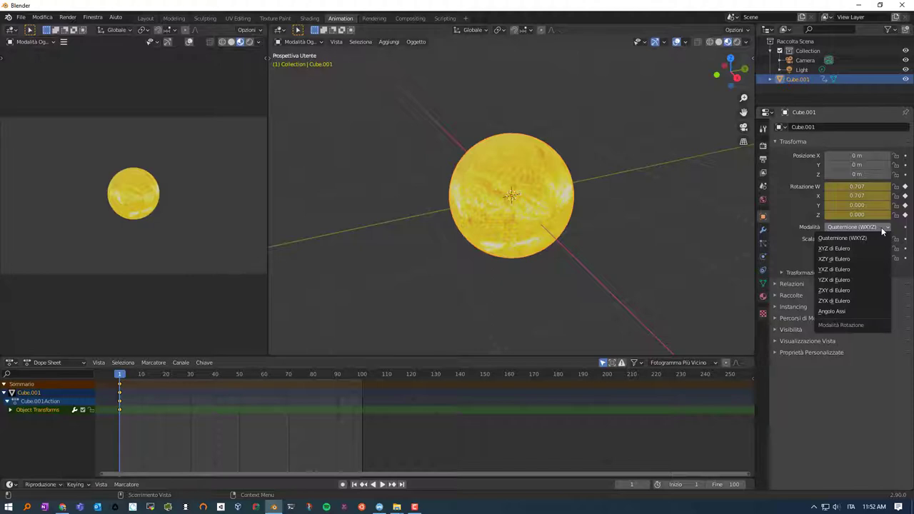
click(844, 247)
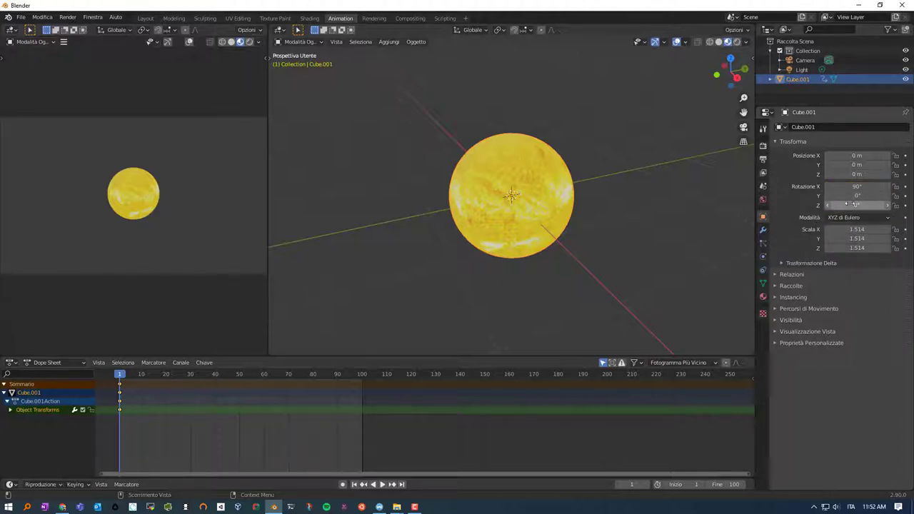
mouse_move(832, 196)
mouse_down()
mouse_move(879, 205)
mouse_move(854, 205)
mouse_up()
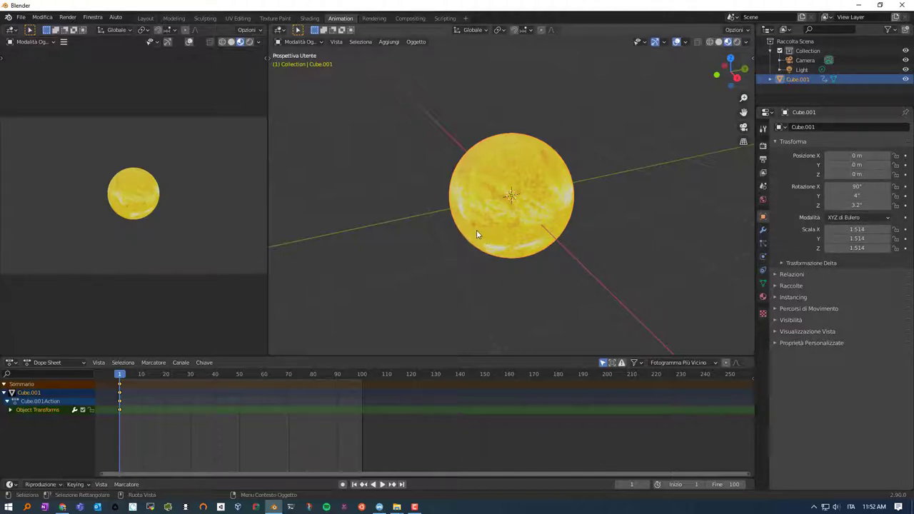
key(ctrl+z)
key(ctrl+z)
key(ctrl+z)
key(ctrl+z)
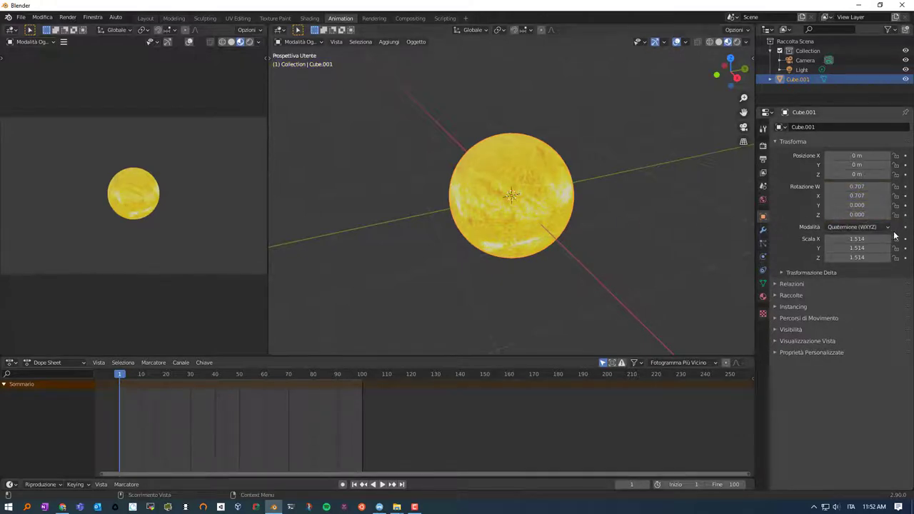
- Switch the sun to XYZ Euler, keyframe its rotation at frame 1, then go to frame 100
click(885, 227)
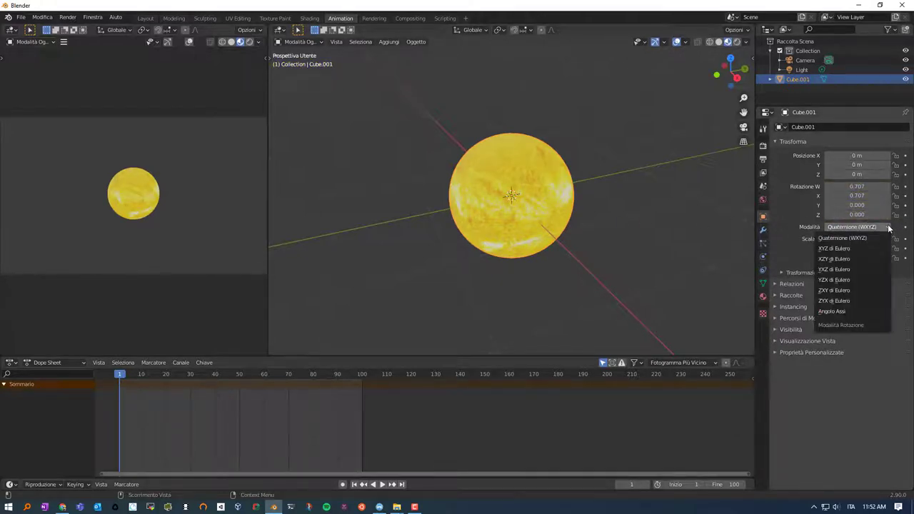
click(848, 250)
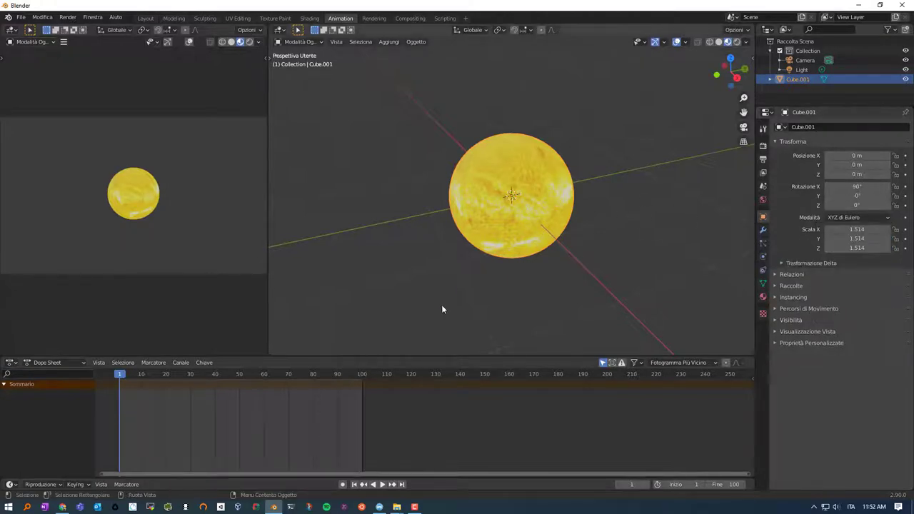
key(i)
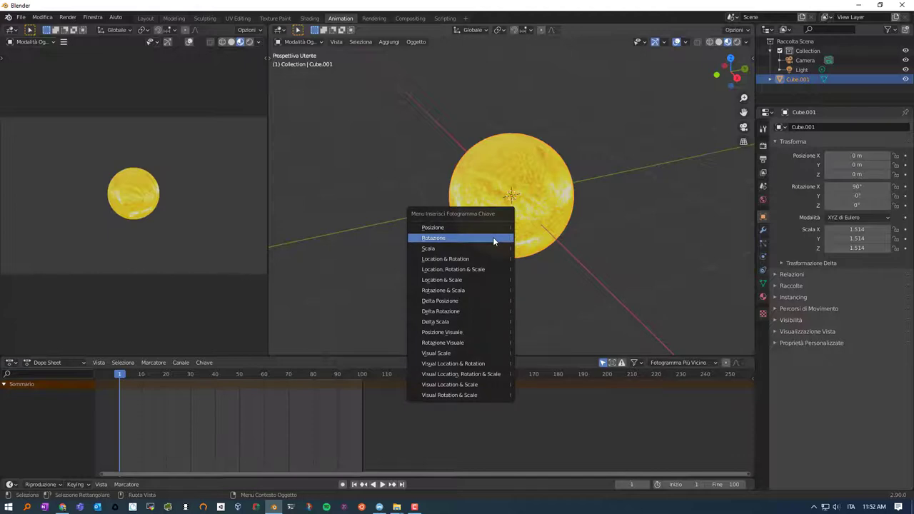
click(493, 237)
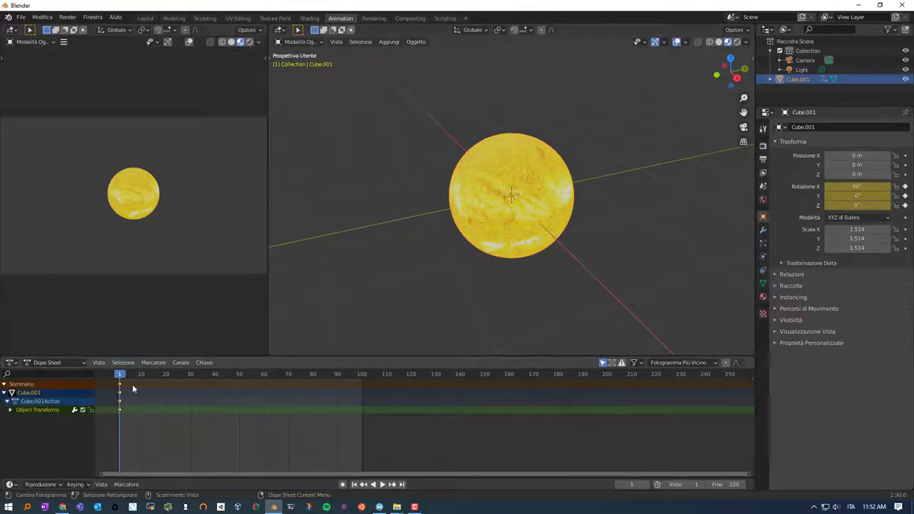
drag(121, 375, 363, 379)
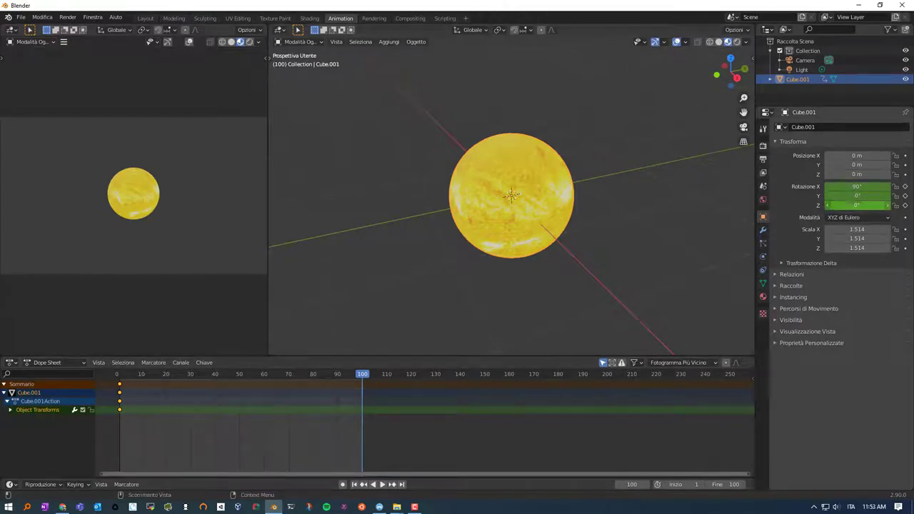
- Enter a Z rotation of 359° at frame 100, backing out of an accidental X scale edit
click(857, 205)
text(36)
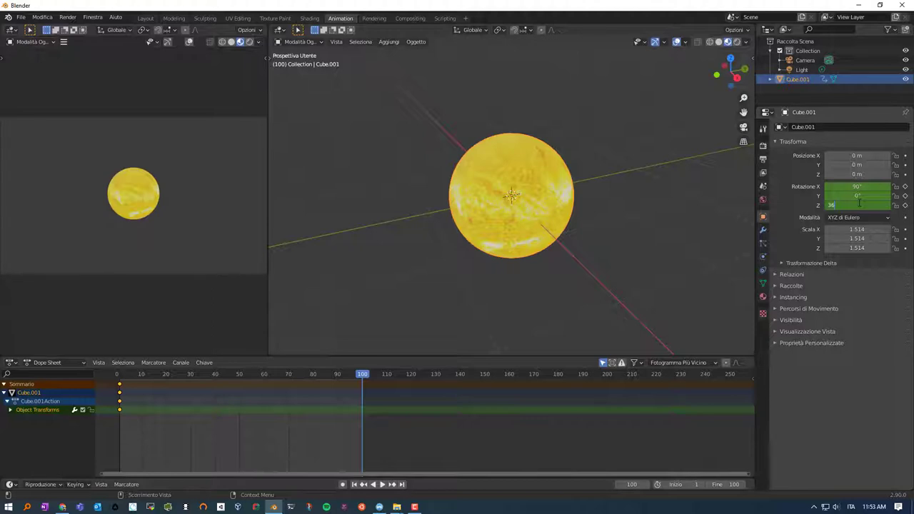
key(BackSpace)
key(Tab)
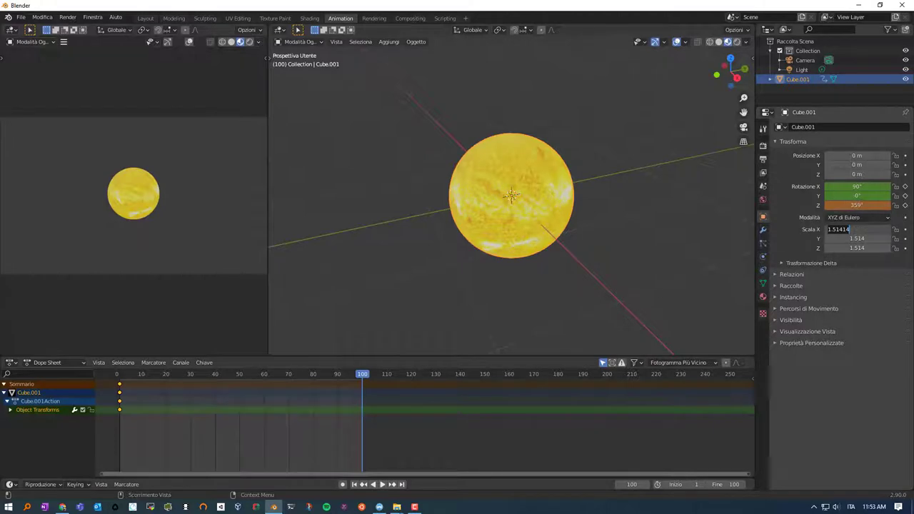
key(BackSpace)
key(Return)
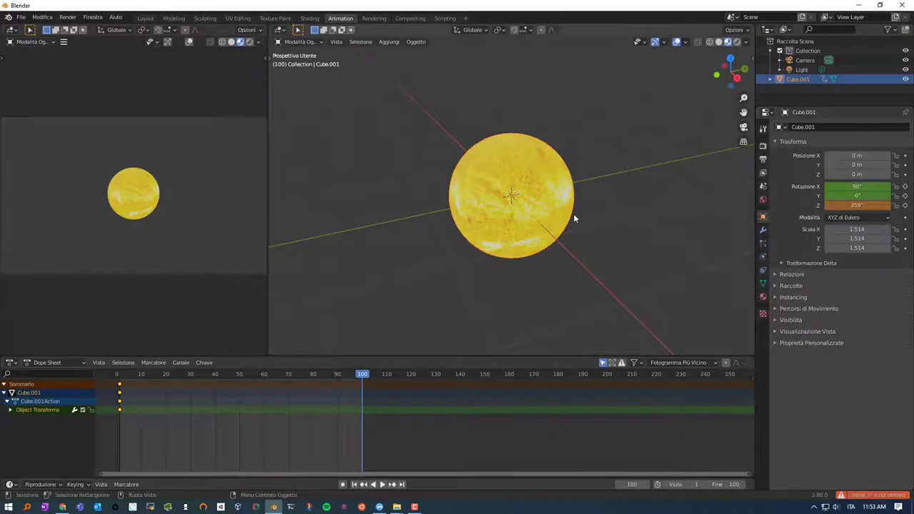
- Keyframe the 359° Z rotation at frame 100, then rewind to frame 1 and play the spin
key(i)
click(544, 212)
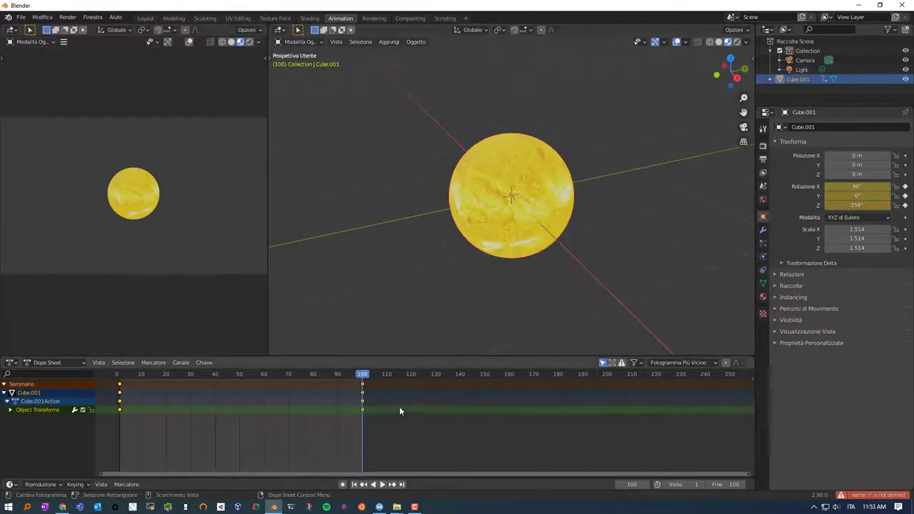
drag(363, 376, 120, 348)
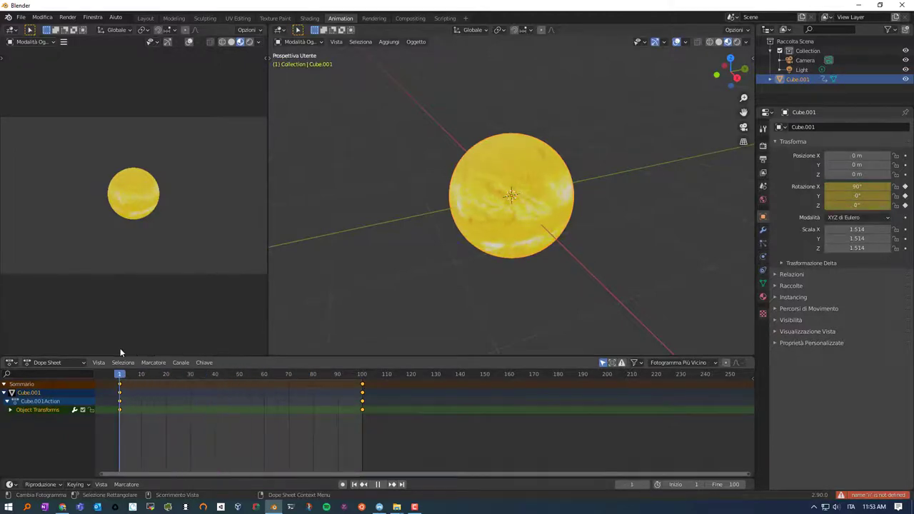
click(382, 485)
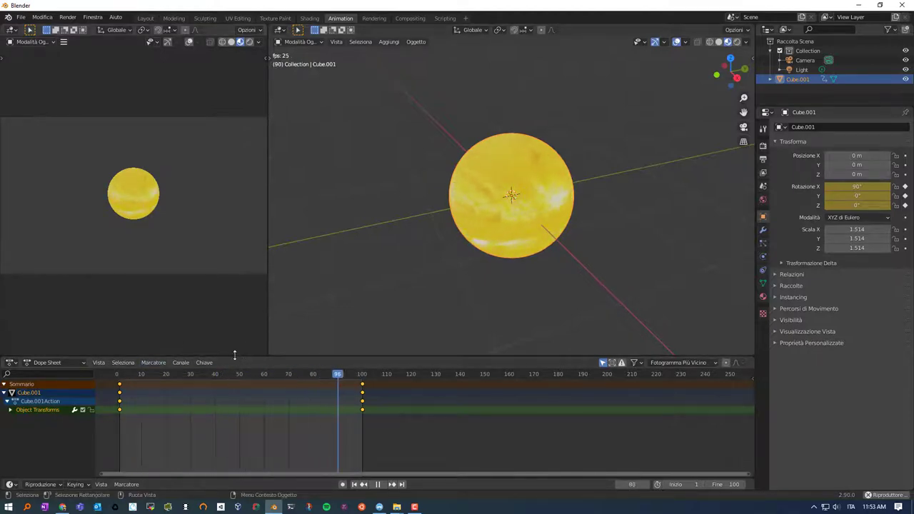
- Replace the Dope Sheet with the Graph Editor (Editor Grafi), making the panel slightly taller
mouse_move(242, 355)
mouse_down()
mouse_move(246, 321)
mouse_move(239, 326)
mouse_up()
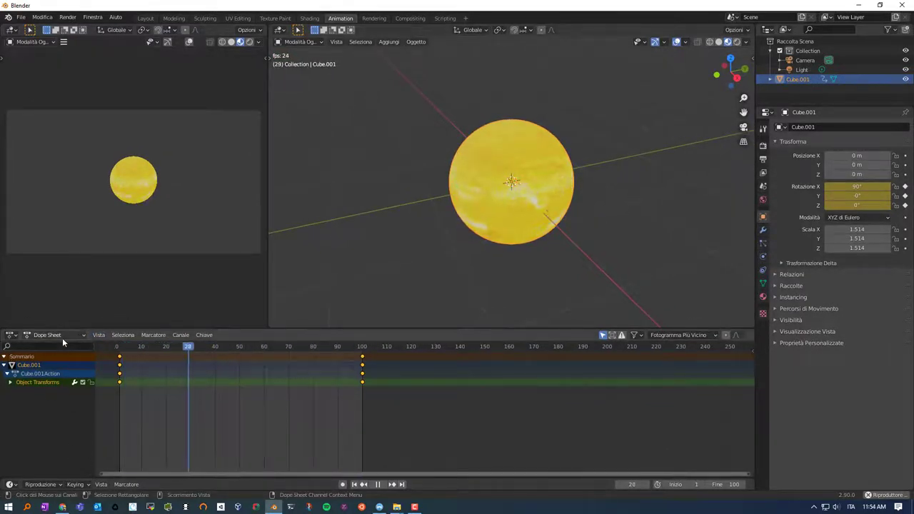
click(10, 335)
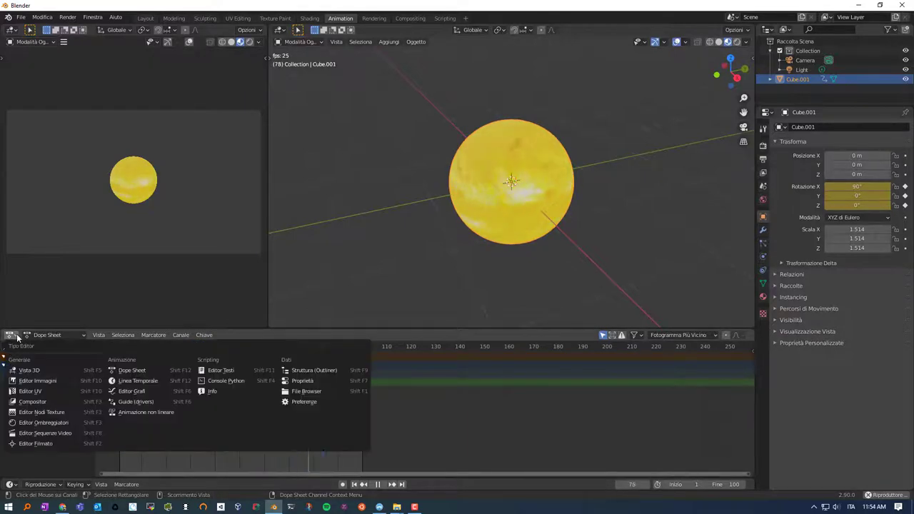
click(19, 335)
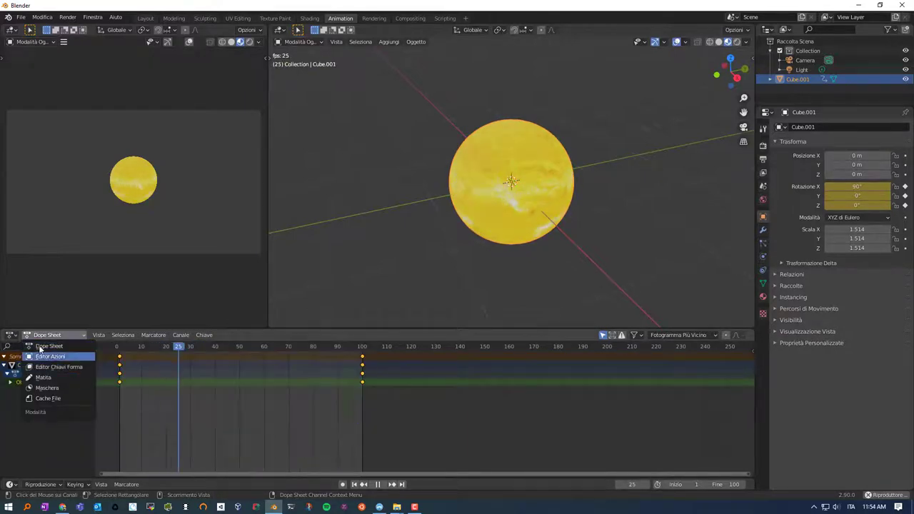
click(14, 336)
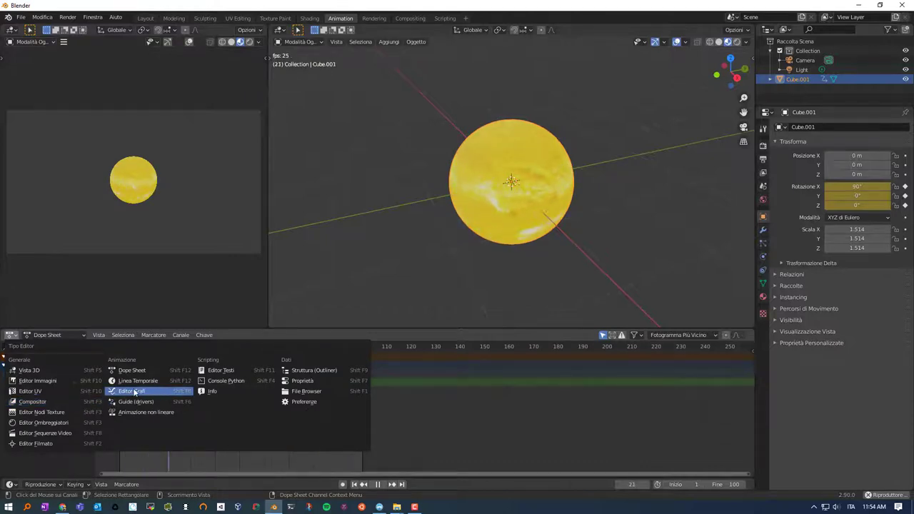
click(141, 393)
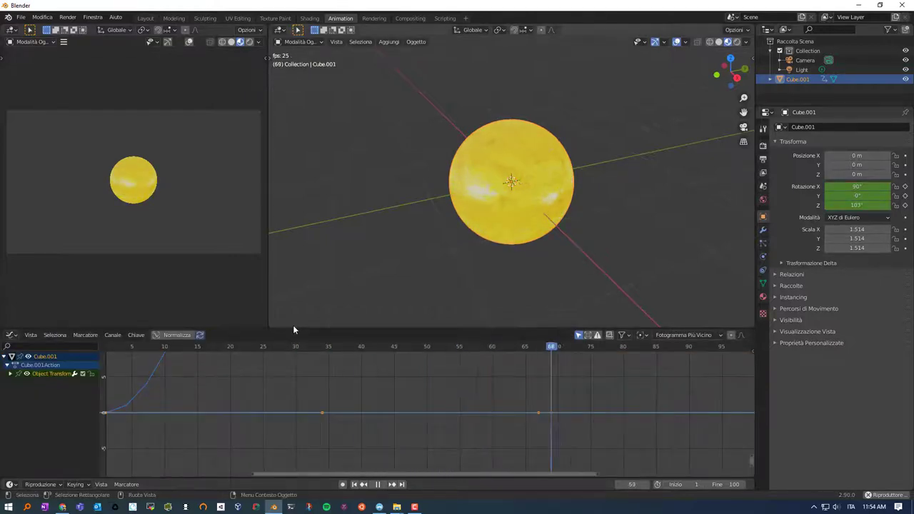
- Enlarge the Graph Editor and rescale its view to fit the 0°–359° Z rotation curve
drag(292, 330, 312, 279)
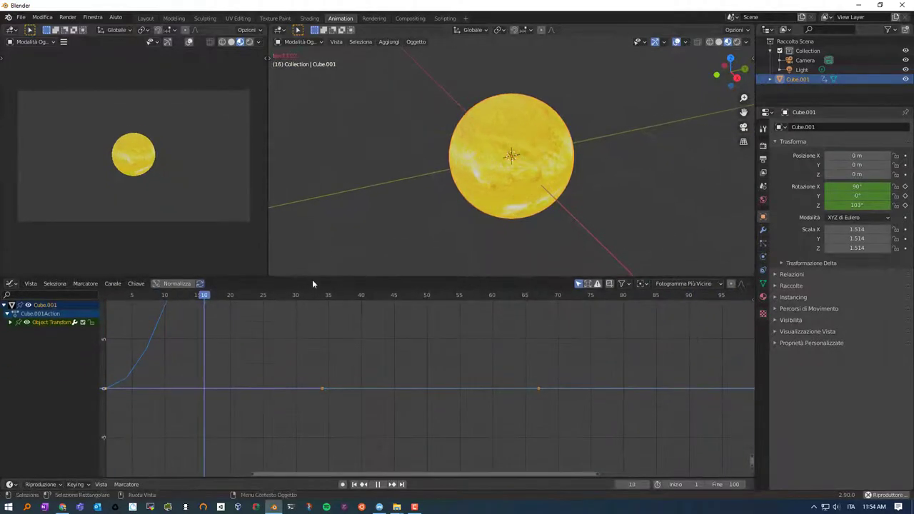
scroll(333, 380, down, 2)
scroll(331, 378, up, 1)
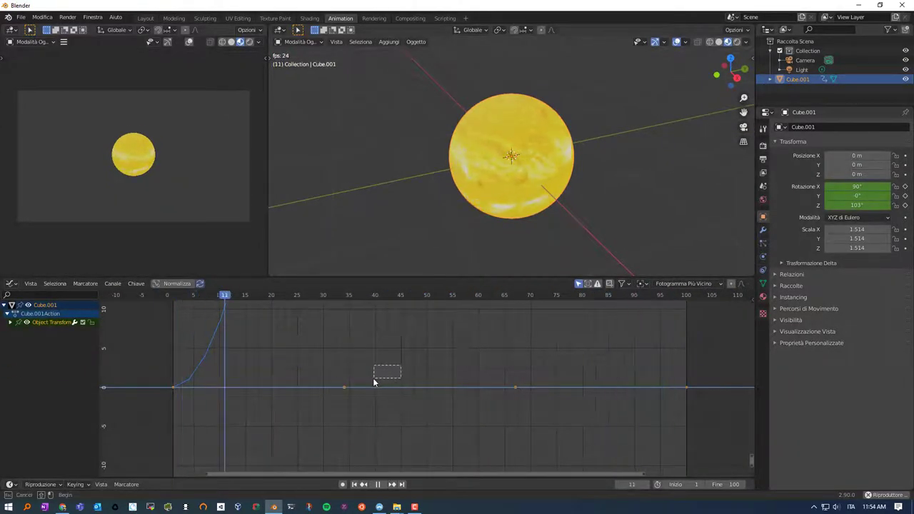
drag(373, 383, 311, 364)
mouse_move(263, 360)
ctrl+middle_down()
mouse_move(257, 348)
mouse_move(266, 335)
mouse_move(264, 448)
ctrl+middle_up()
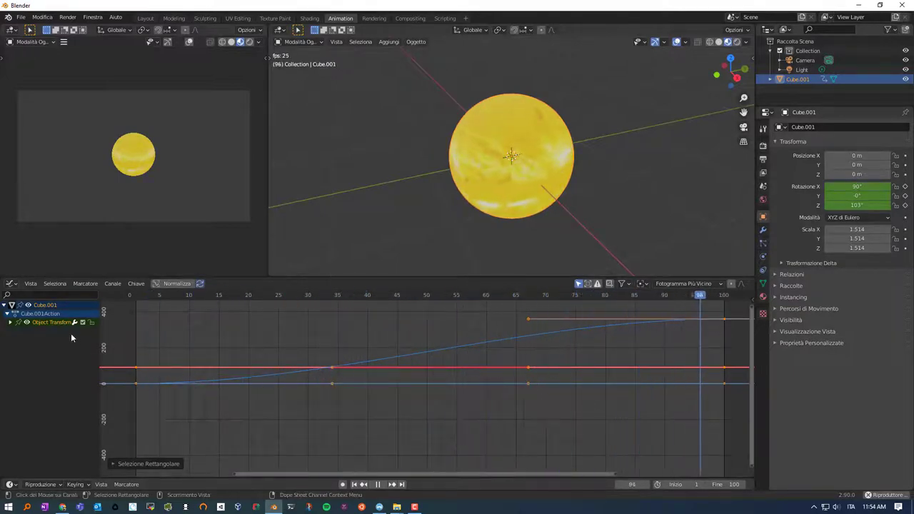
- Set the rotation curves' extrapolation to Linear Extrapolation (Estrapolazione Lineare) from the Channel menu
click(118, 282)
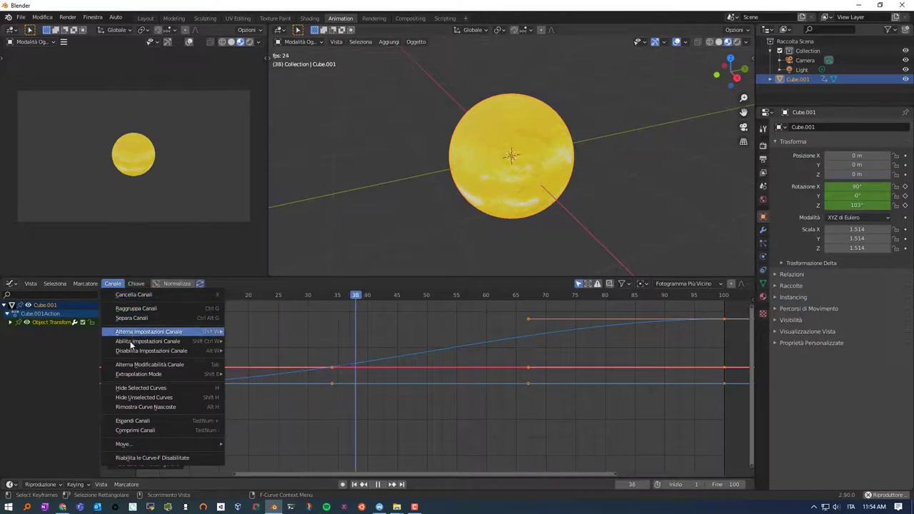
mouse_move(139, 374)
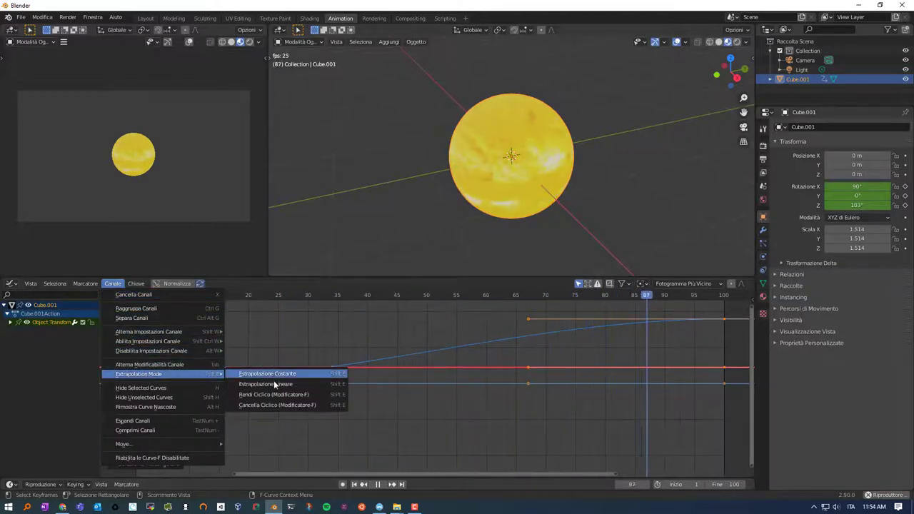
click(272, 387)
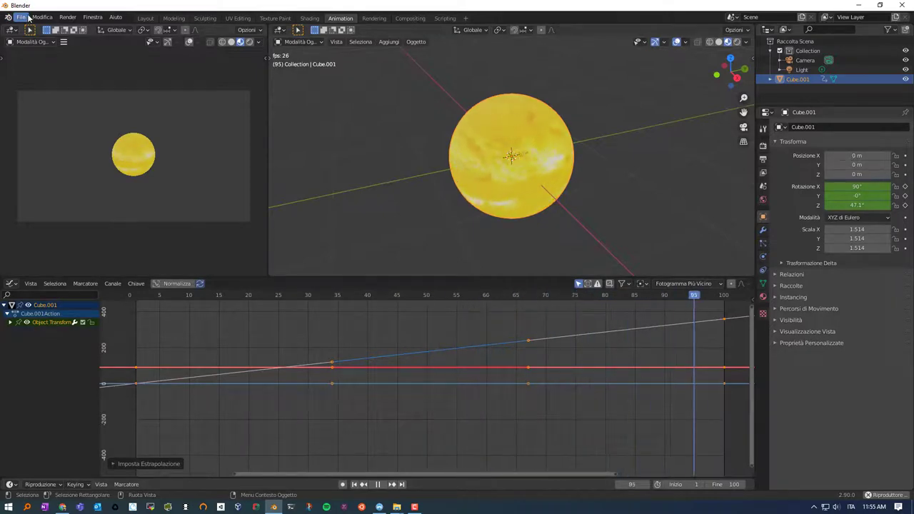
- Save the project as 'sole ruotante.blend' in the Downloads folder
click(22, 17)
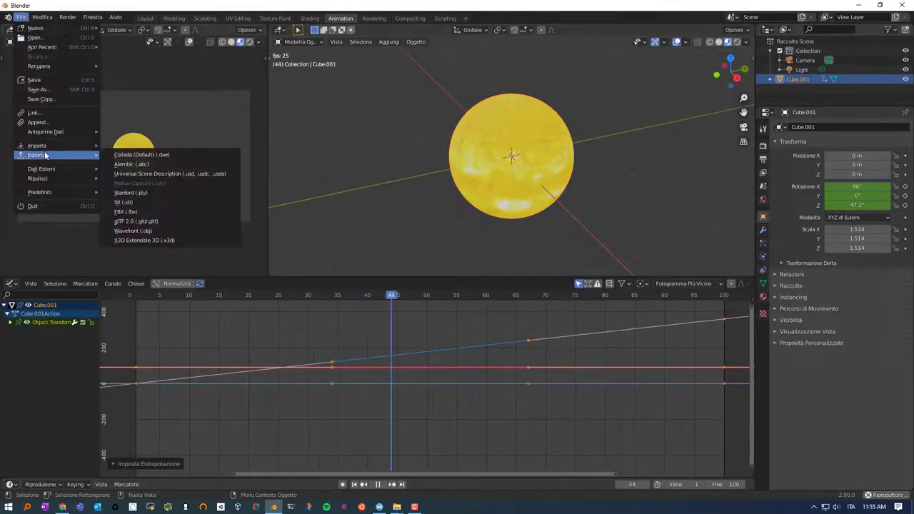
click(38, 90)
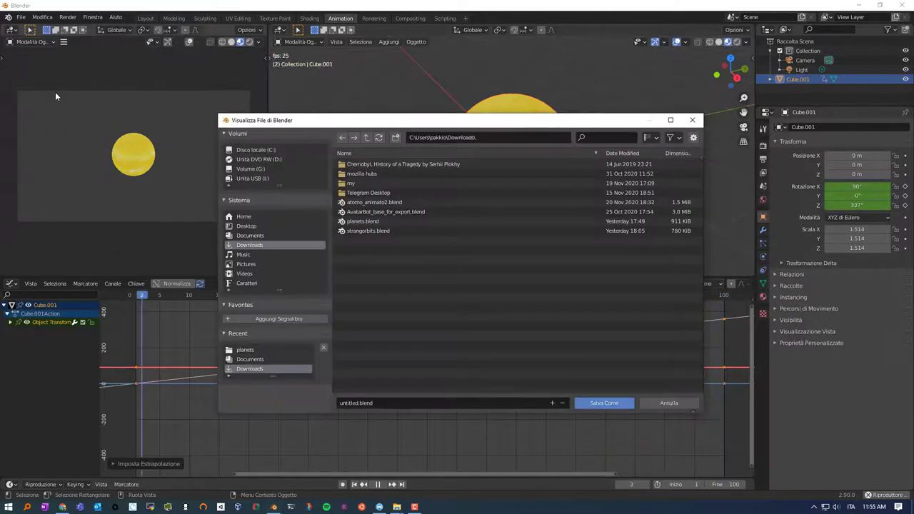
click(352, 405)
text(sole ruotante)
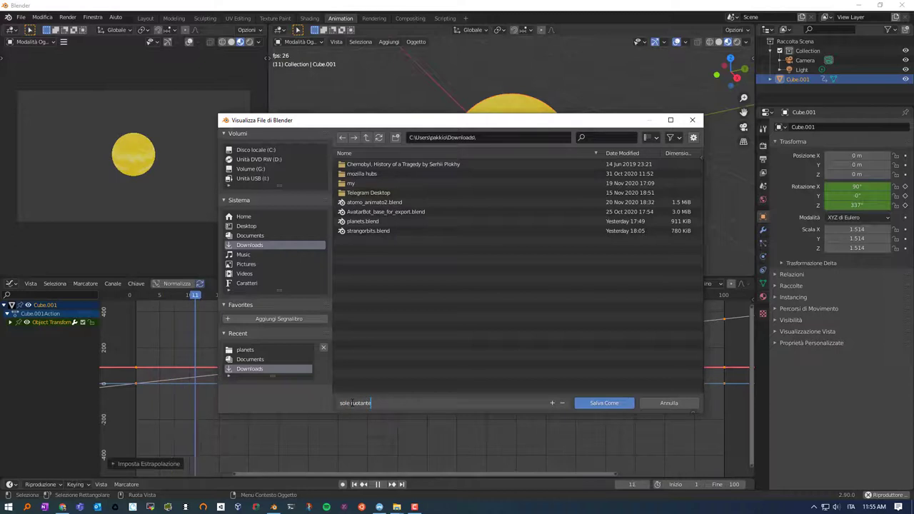
key(Return)
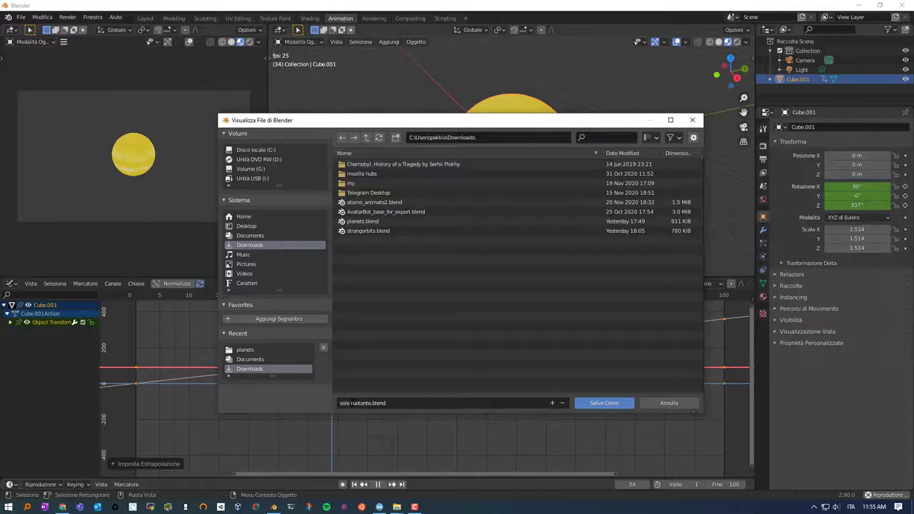
click(593, 406)
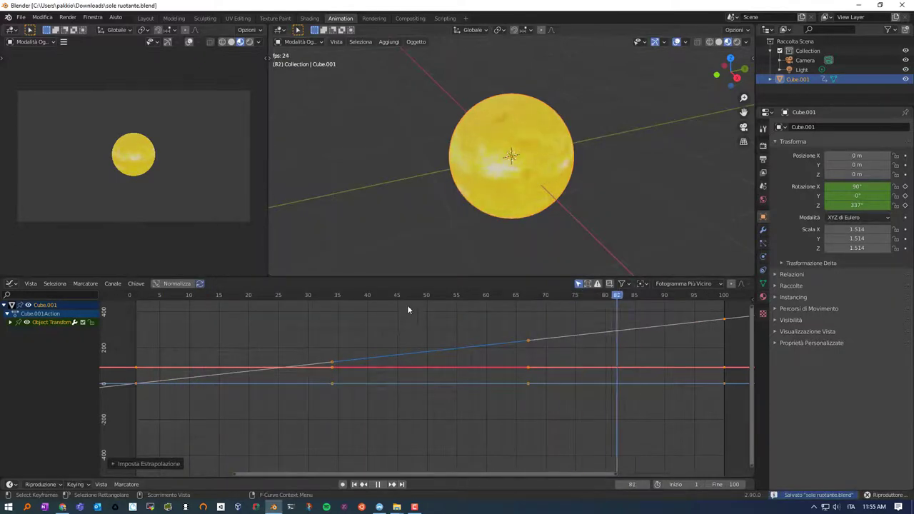
click(21, 17)
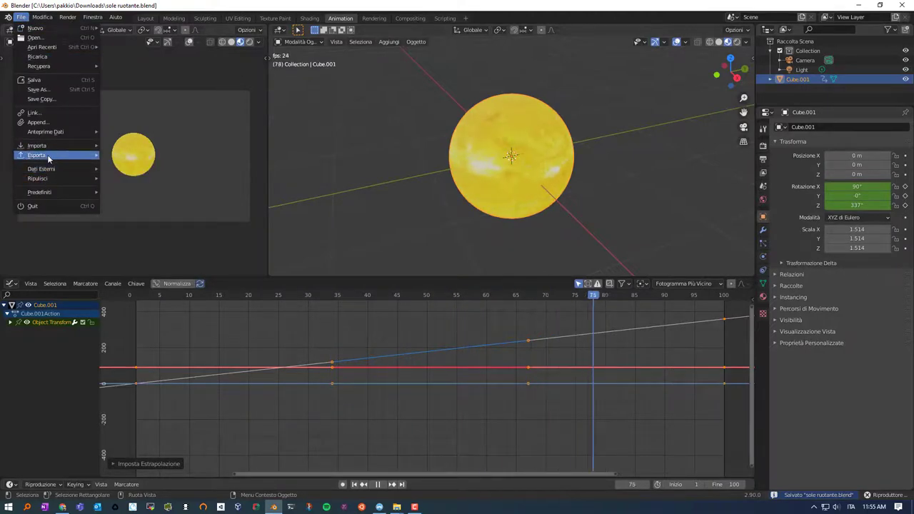
mouse_move(36, 155)
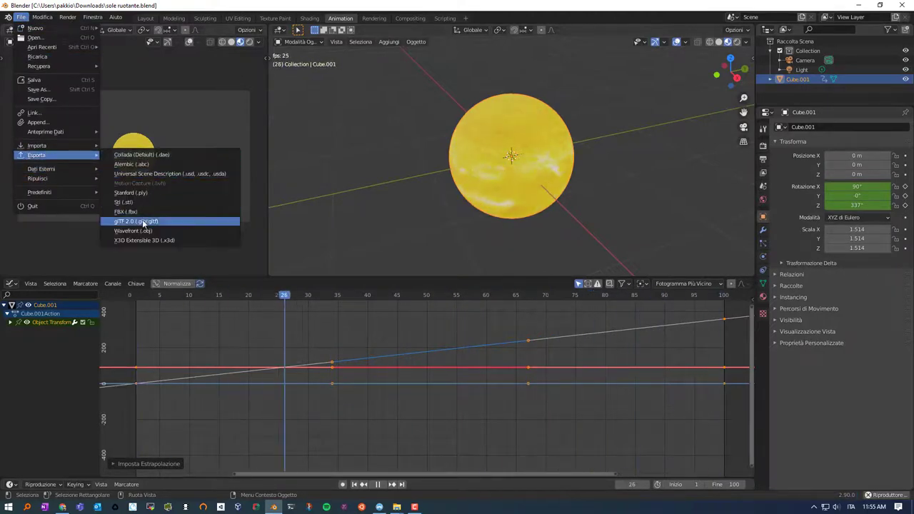
- Export the sun as 'sole ruotante.glb' to Documents\planets and open it in 3D Viewer
click(142, 220)
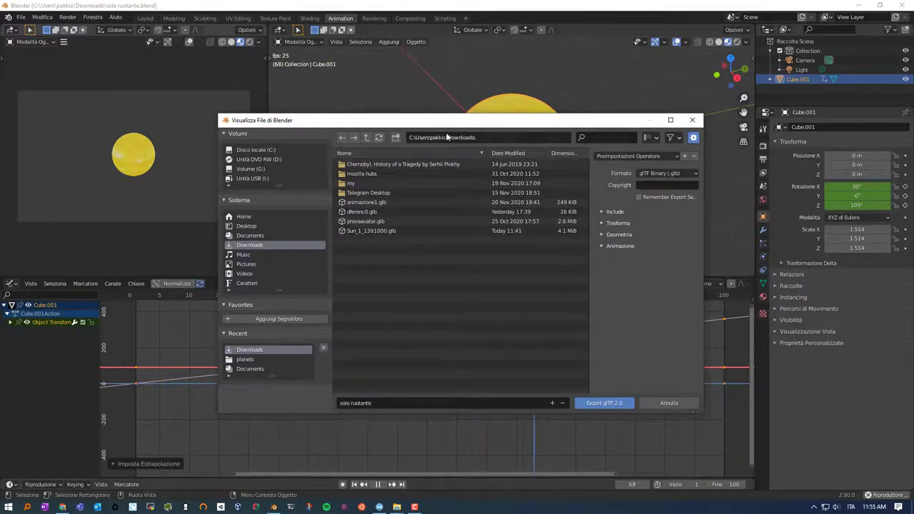
click(247, 236)
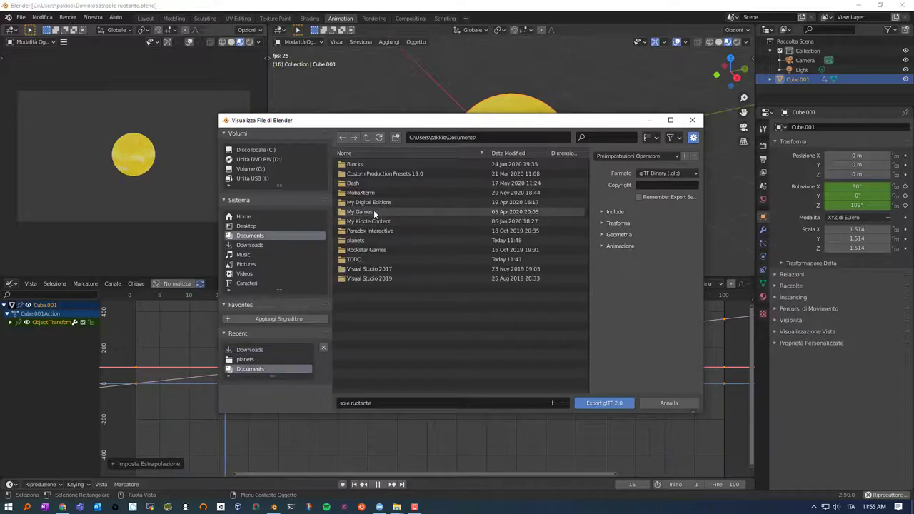
double_click(355, 241)
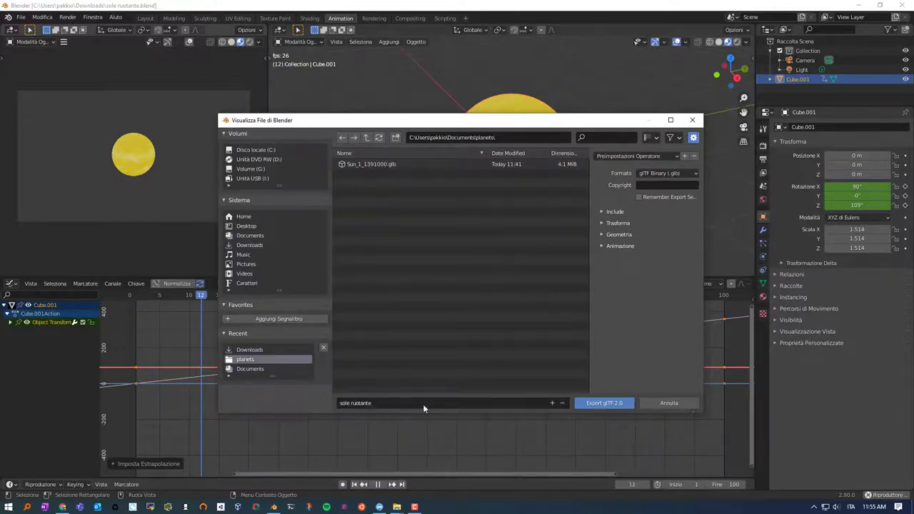
click(599, 404)
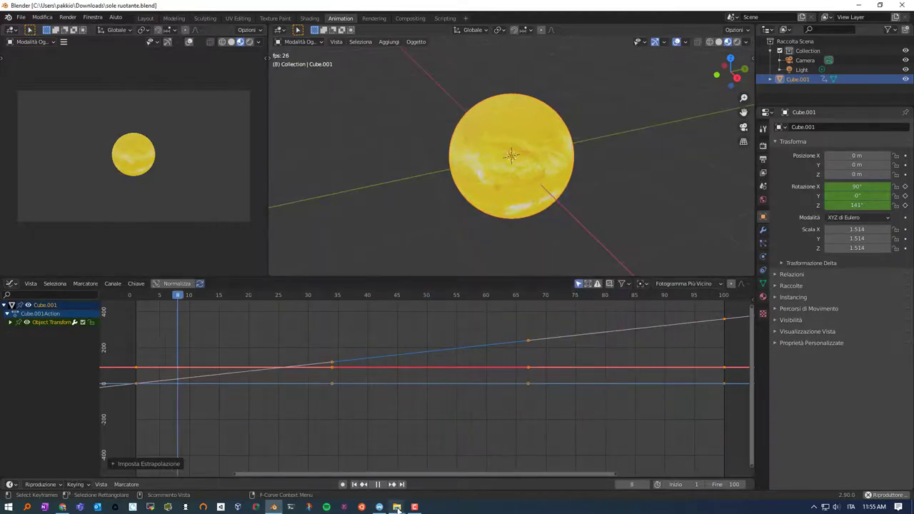
click(430, 476)
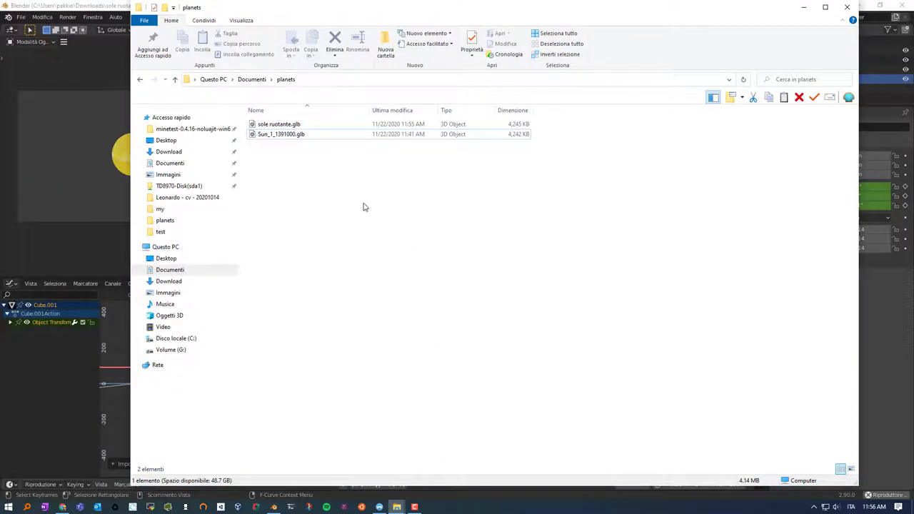
double_click(296, 127)
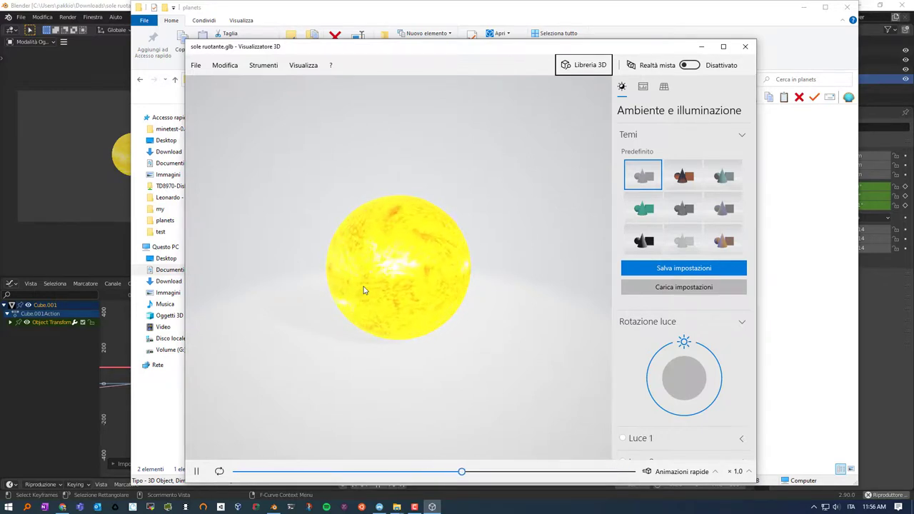
- Switch back from 3D Viewer to the 'sole ruotante' Blender project window
click(50, 371)
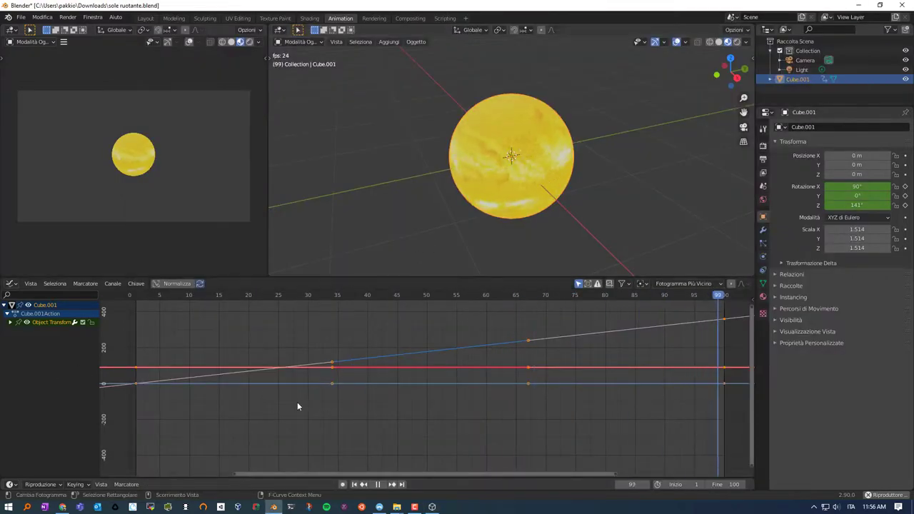